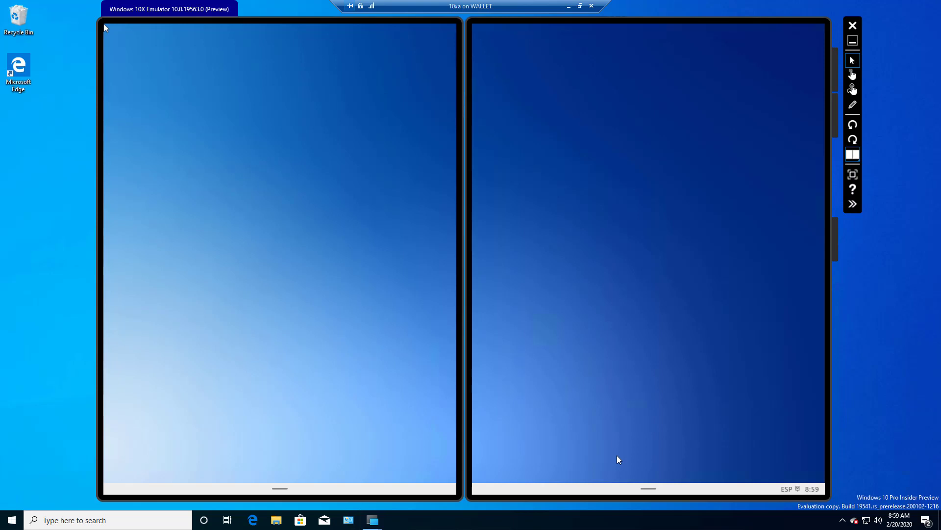
# Launch Snip & Sketch on the right screen from the full Start app list
pyautogui.moveTo(651, 490)
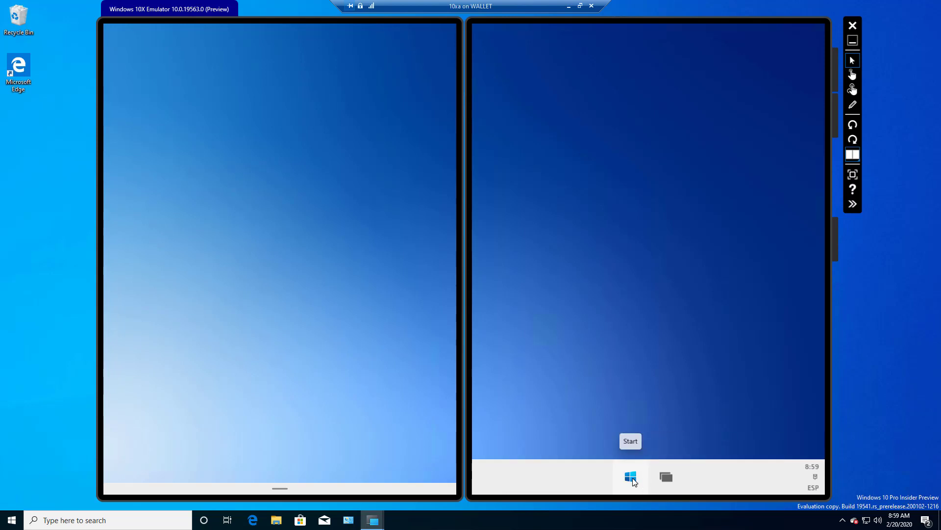
pyautogui.click(632, 476)
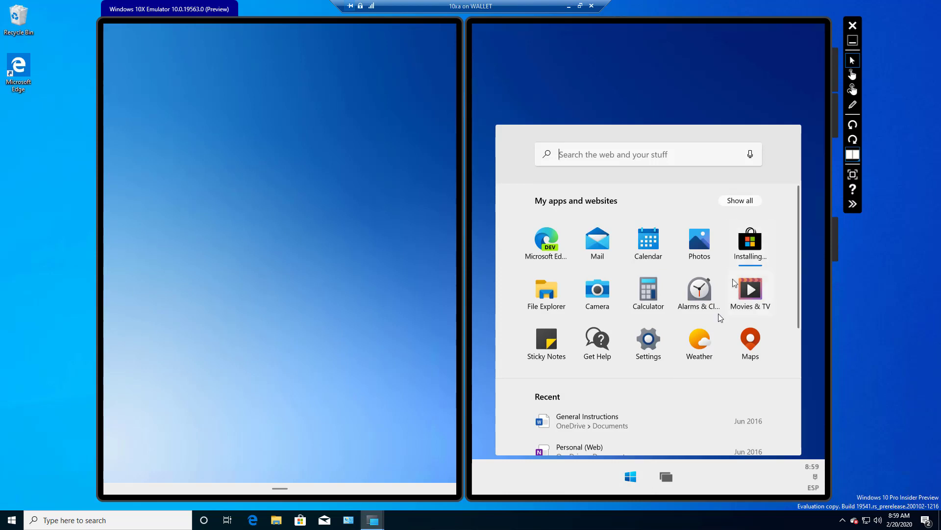
pyautogui.moveTo(707, 340); pyautogui.dragTo(688, 240)
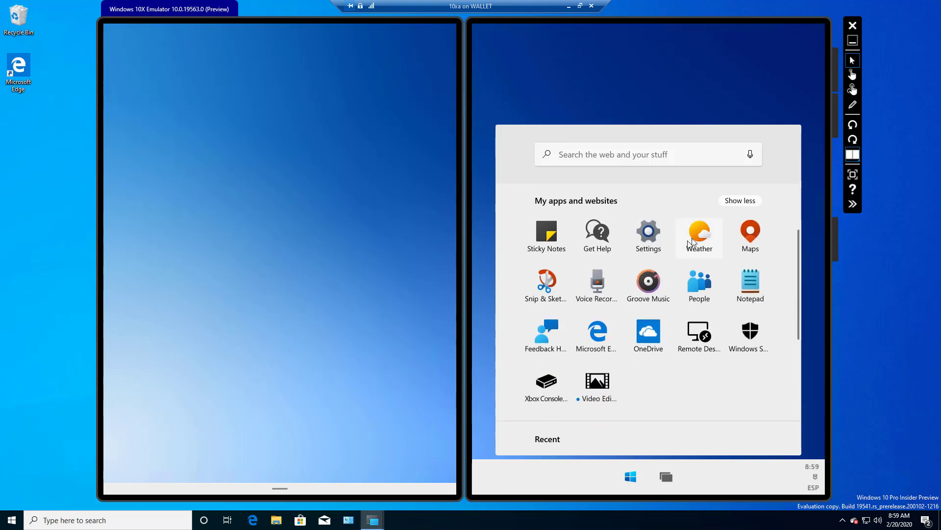
pyautogui.click(550, 284)
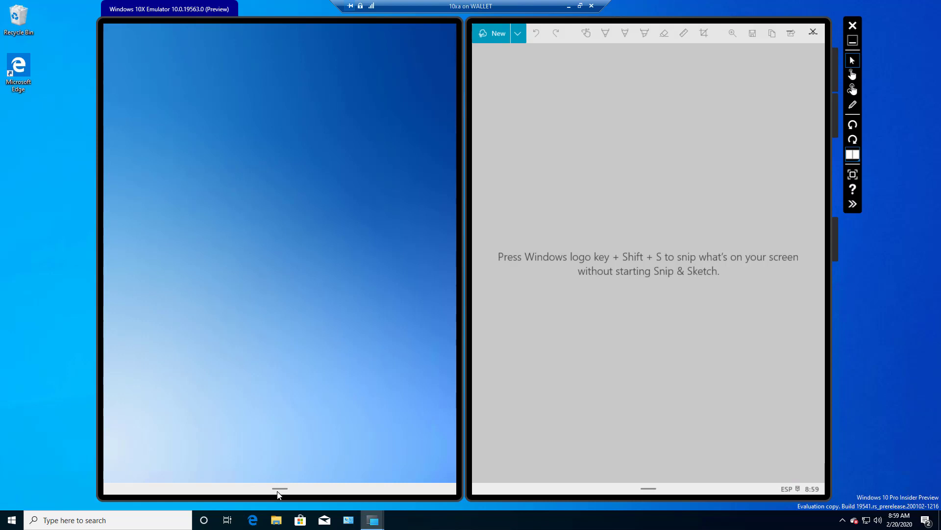
pyautogui.click(278, 493)
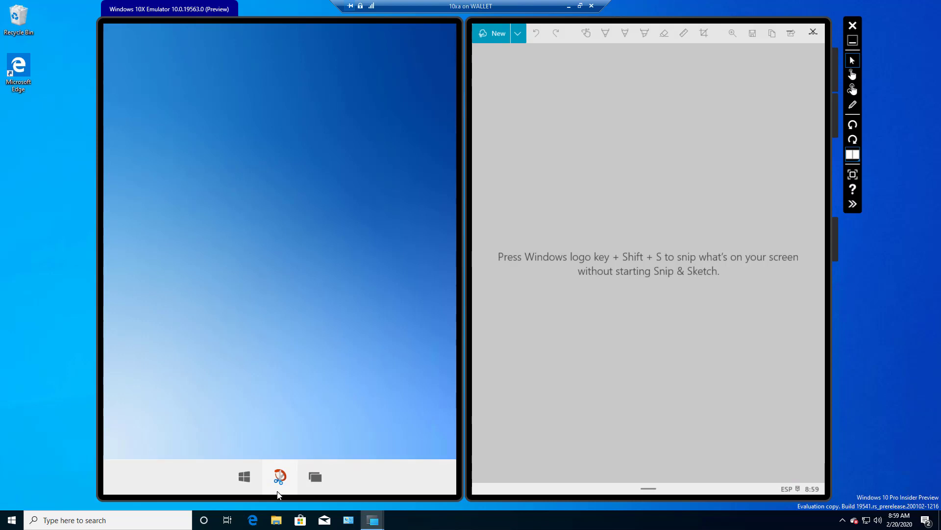
# Launch Microsoft Edge from the left screen's Start menu to load the All Tech Radio page
pyautogui.click(245, 477)
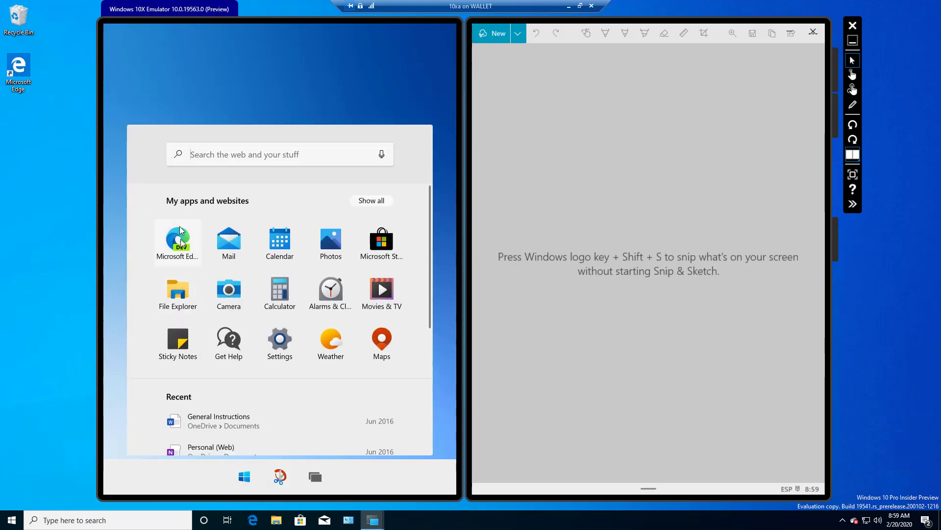
pyautogui.click(178, 237)
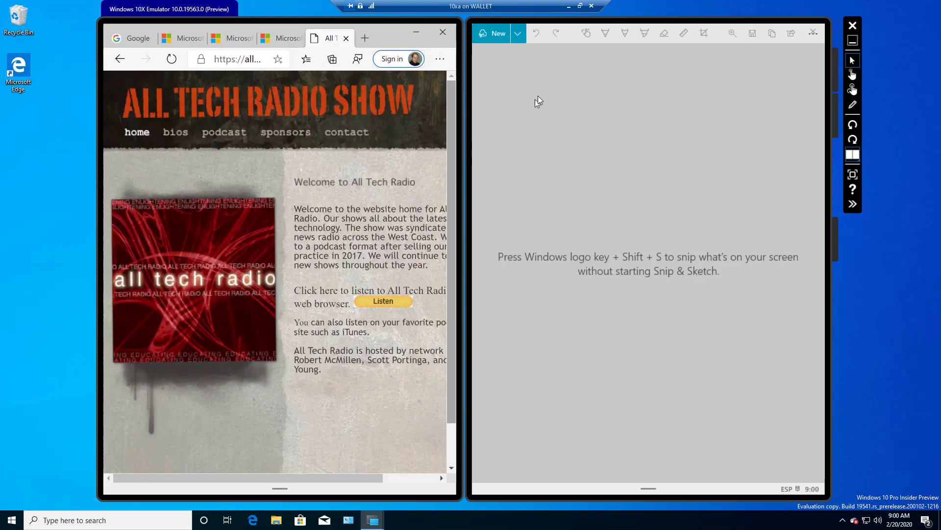
# Use New > Snip now to capture a rectangle around the logo and welcome text
pyautogui.click(495, 34)
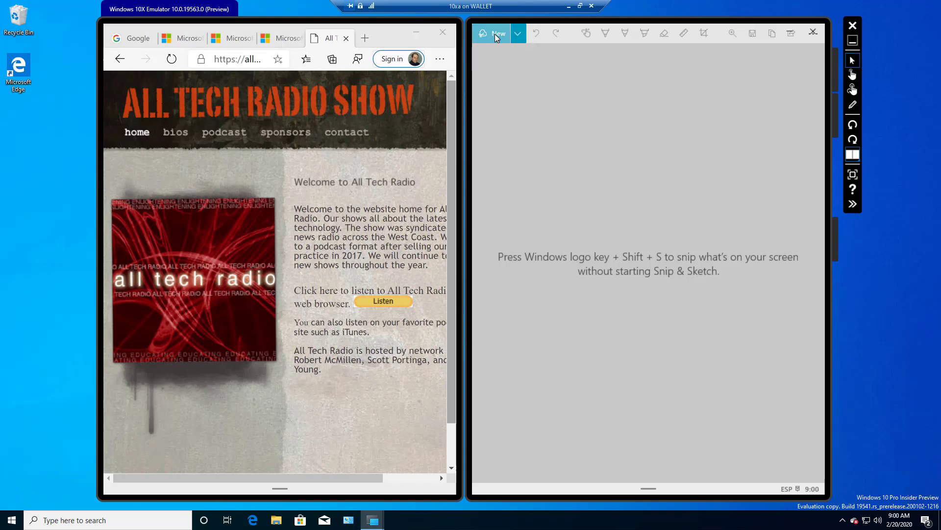
pyautogui.click(517, 31)
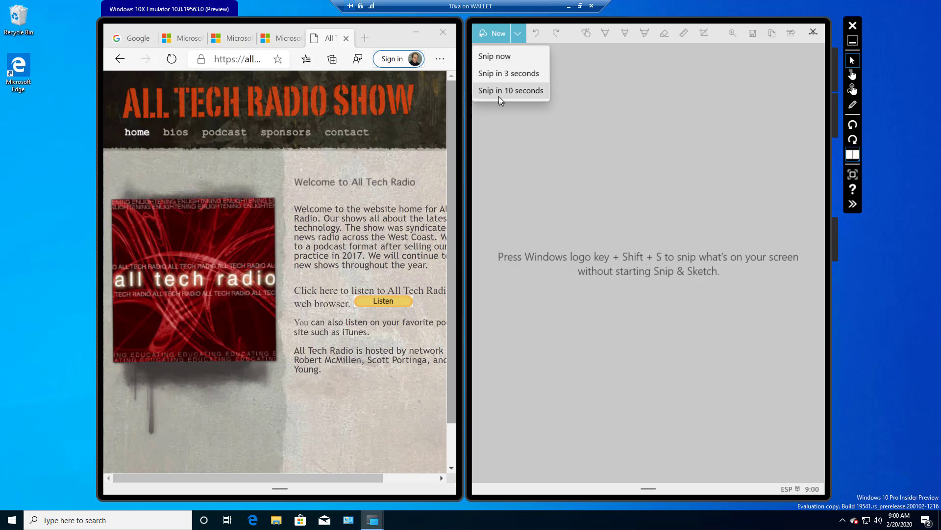
pyautogui.click(497, 54)
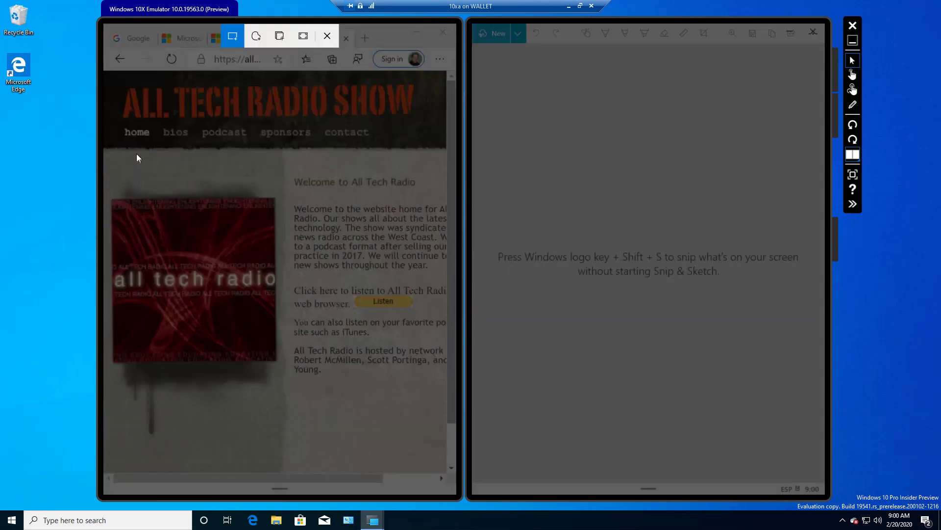
pyautogui.moveTo(128, 152); pyautogui.dragTo(434, 416)
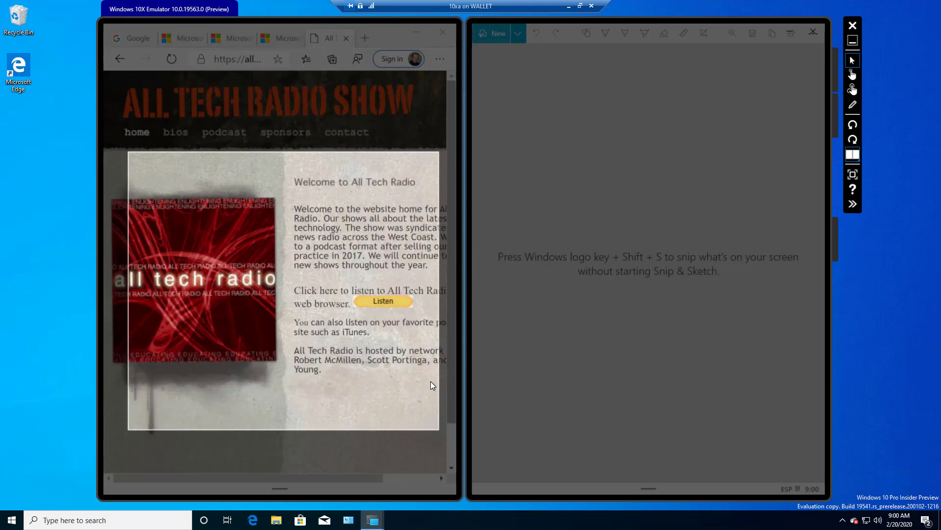
pyautogui.moveTo(430, 381); pyautogui.dragTo(431, 381)
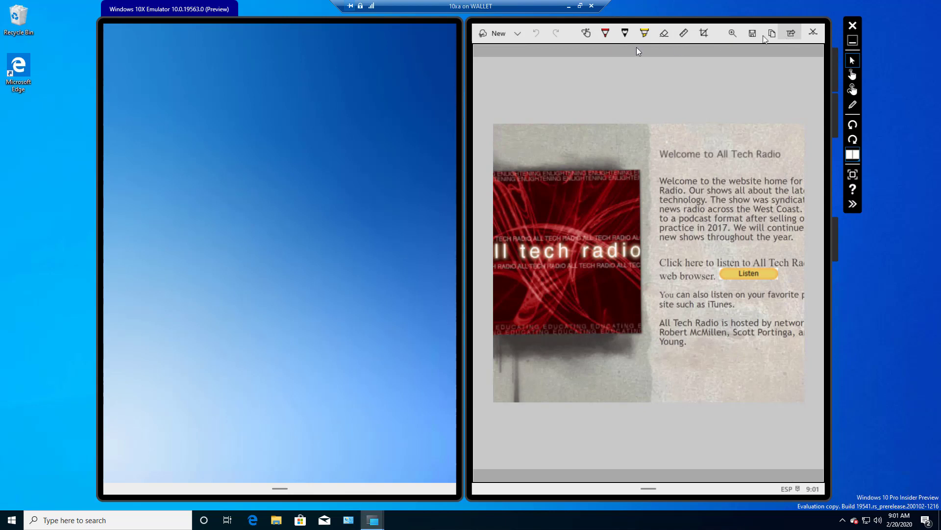
# Turn on touch writing and draw red ballpoint loops around the radio logo and welcome text
pyautogui.click(589, 37)
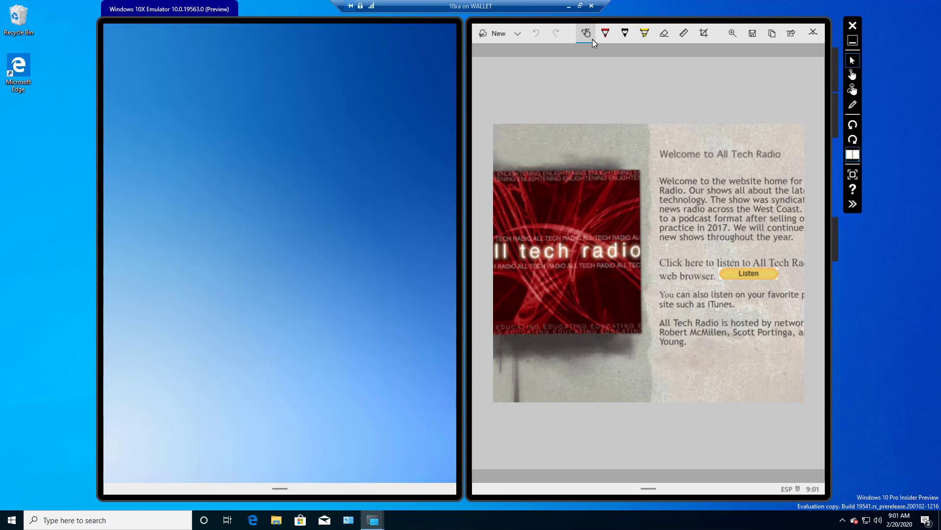
pyautogui.click(852, 76)
pyautogui.moveTo(573, 106)
pyautogui.mouseDown()
pyautogui.moveTo(694, 174)
pyautogui.moveTo(633, 299)
pyautogui.mouseUp()
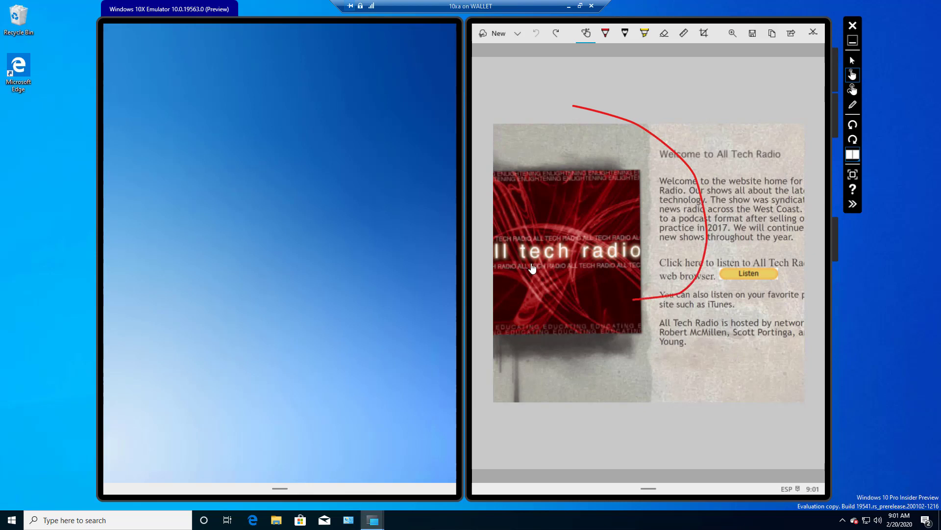
pyautogui.moveTo(532, 267)
pyautogui.mouseDown()
pyautogui.moveTo(628, 147)
pyautogui.moveTo(703, 139)
pyautogui.moveTo(681, 299)
pyautogui.moveTo(643, 223)
pyautogui.mouseUp()
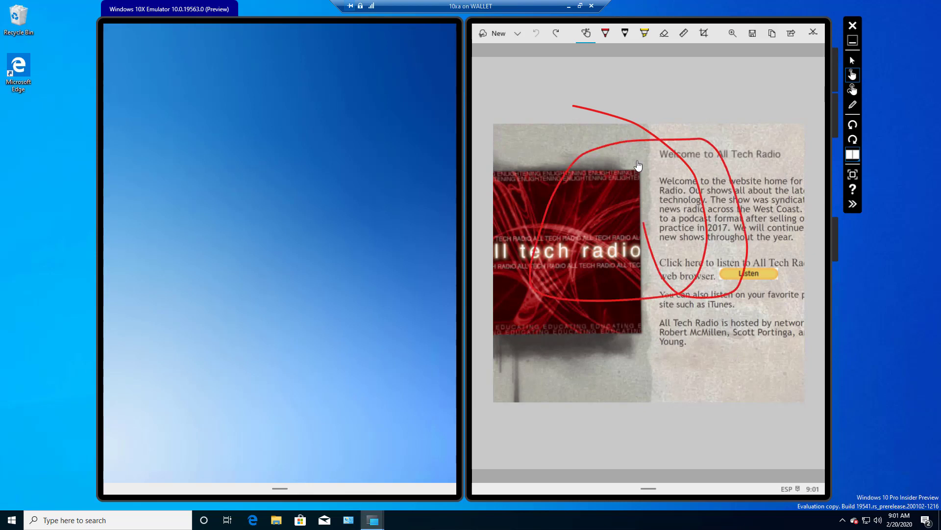
pyautogui.moveTo(638, 166); pyautogui.dragTo(686, 120)
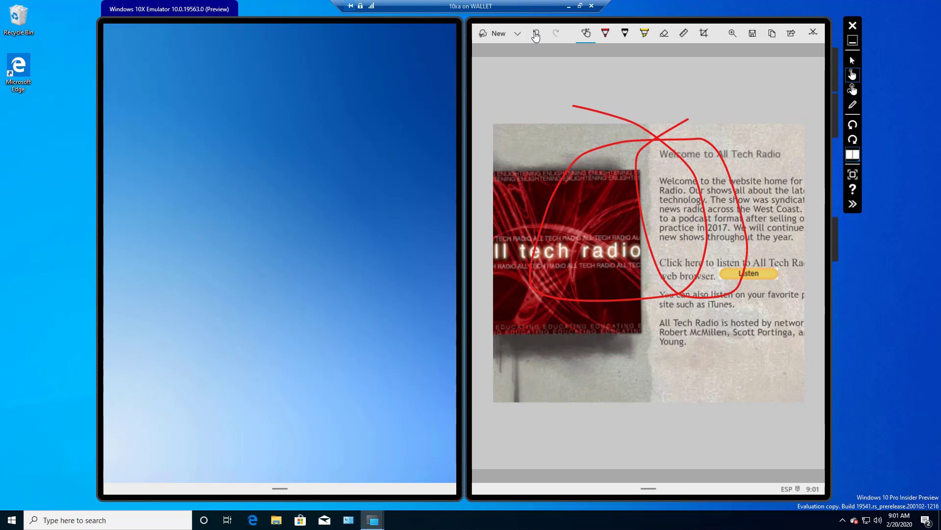
# Undo the red ink, then draw a black pencil stroke and undo it as well
pyautogui.click(536, 35)
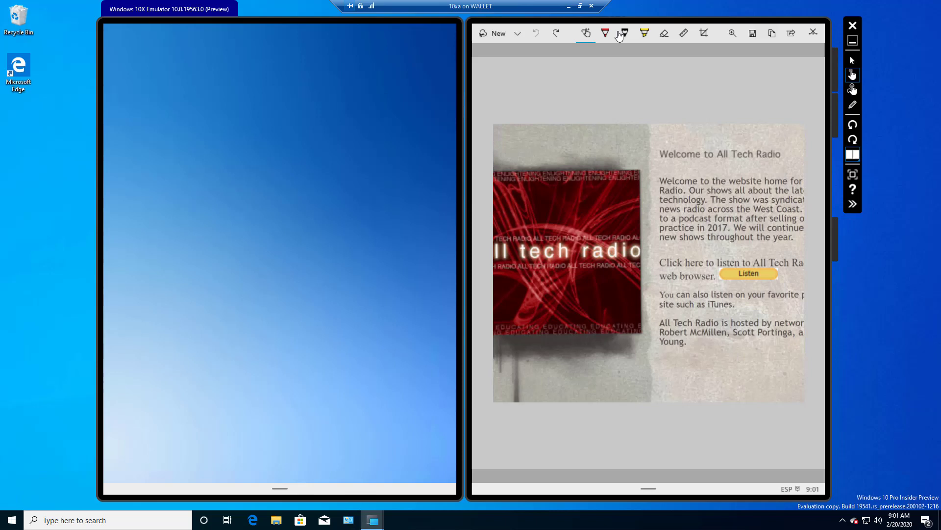
pyautogui.click(624, 34)
pyautogui.moveTo(700, 119)
pyautogui.mouseDown()
pyautogui.moveTo(624, 110)
pyautogui.moveTo(682, 160)
pyautogui.moveTo(578, 212)
pyautogui.moveTo(571, 257)
pyautogui.mouseUp()
pyautogui.moveTo(706, 295)
pyautogui.mouseDown()
pyautogui.moveTo(655, 365)
pyautogui.moveTo(689, 399)
pyautogui.mouseUp()
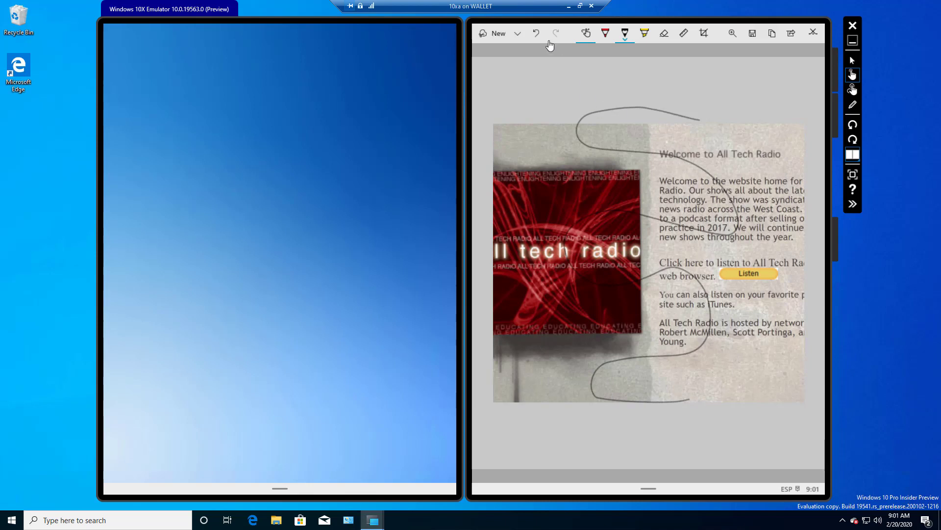
pyautogui.click(537, 35)
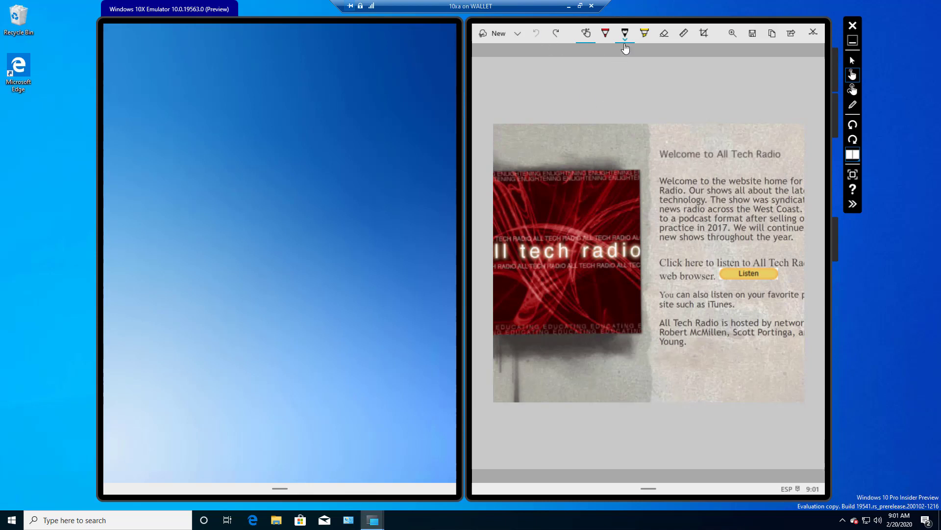
# Draw yellow highlighter loops around the Welcome to All Tech Radio heading
pyautogui.click(644, 35)
pyautogui.moveTo(730, 110)
pyautogui.mouseDown()
pyautogui.moveTo(708, 151)
pyautogui.moveTo(760, 206)
pyautogui.mouseUp()
pyautogui.moveTo(665, 201)
pyautogui.mouseDown()
pyautogui.moveTo(610, 125)
pyautogui.moveTo(770, 157)
pyautogui.moveTo(742, 260)
pyautogui.mouseUp()
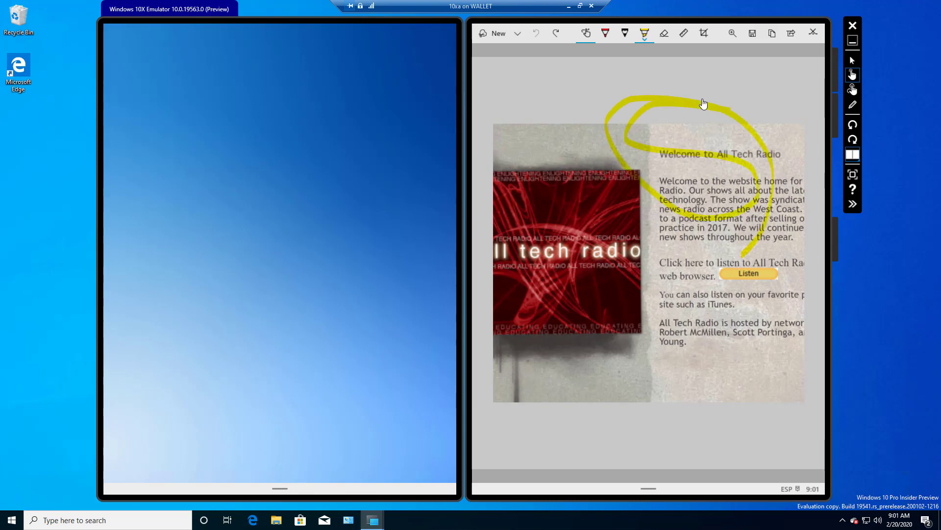
pyautogui.click(665, 35)
# Erase the yellow highlighter stroke, dismissing the Erase all ink option unused
pyautogui.moveTo(665, 124); pyautogui.dragTo(668, 140)
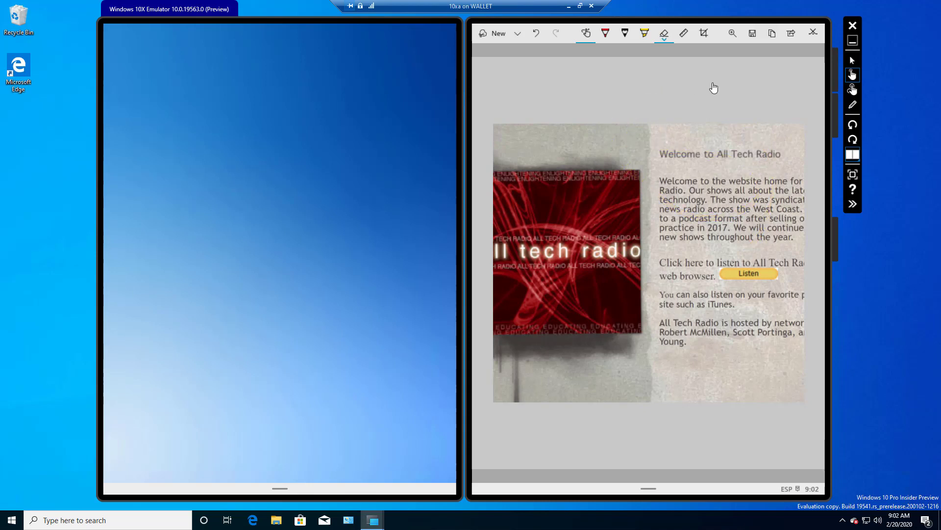
pyautogui.click(664, 33)
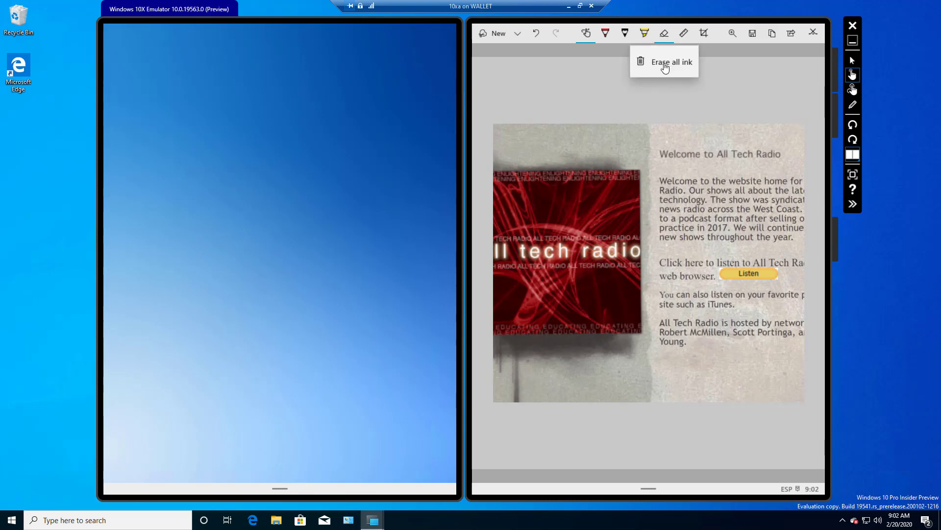
pyautogui.click(768, 114)
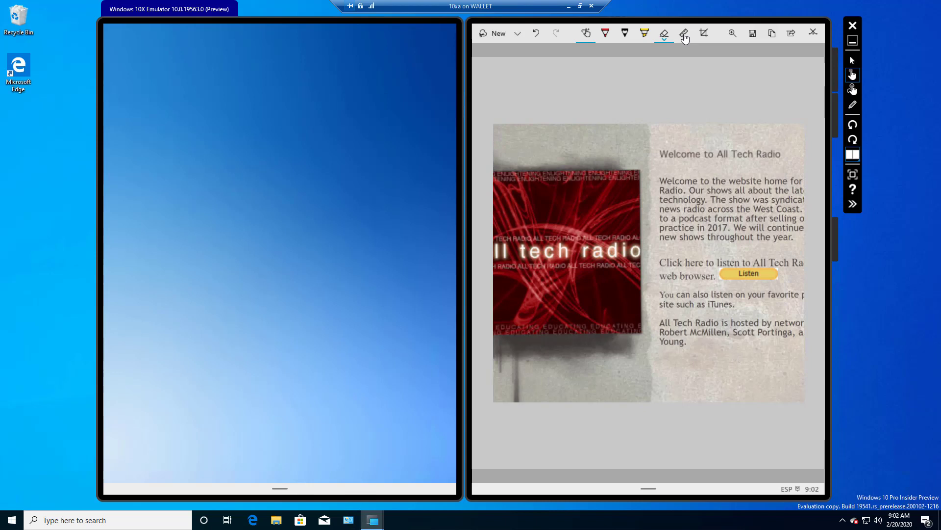
# Show the 45° ruler and draw a straight red line along its edge
pyautogui.click(850, 60)
pyautogui.click(682, 36)
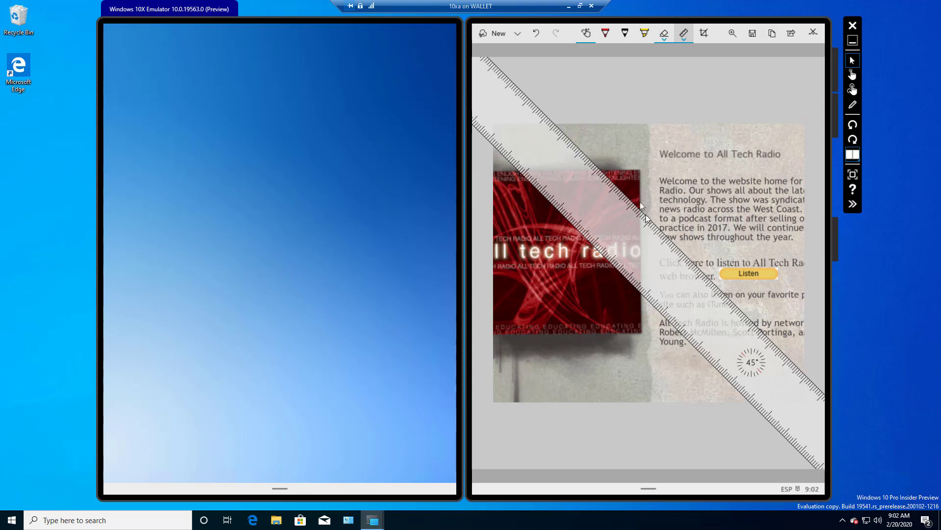
pyautogui.moveTo(696, 256)
pyautogui.mouseDown()
pyautogui.moveTo(725, 162)
pyautogui.moveTo(798, 281)
pyautogui.mouseUp()
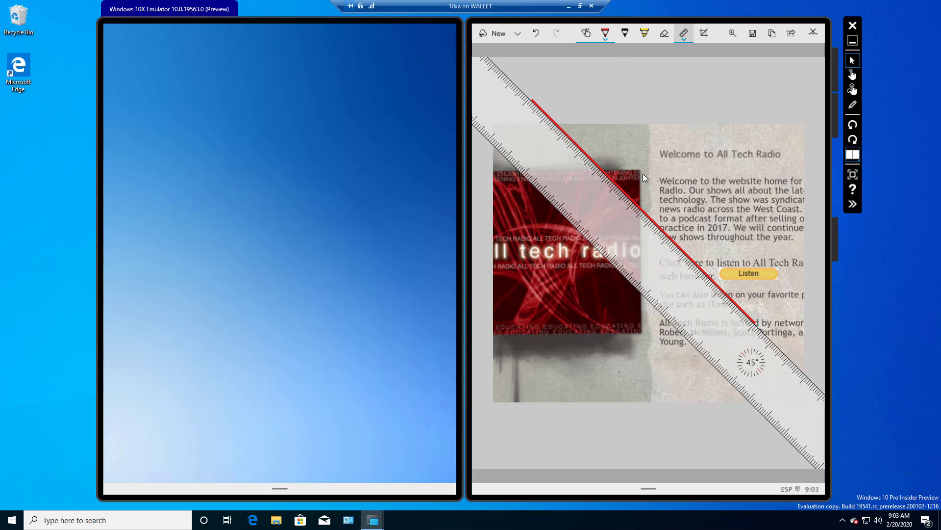
# Swap the ruler for a protractor, reposition it, and trace a red circle around its rim
pyautogui.click(683, 35)
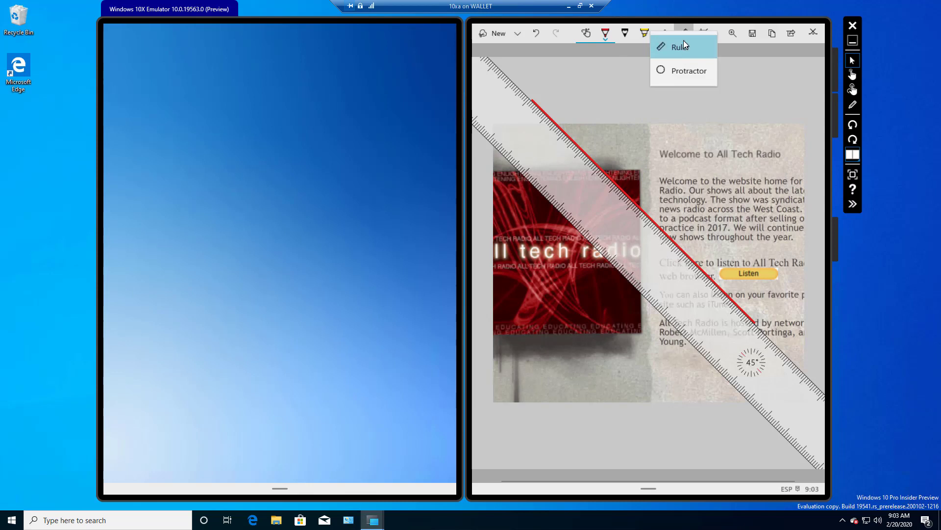
pyautogui.click(688, 83)
pyautogui.moveTo(627, 80); pyautogui.dragTo(680, 91)
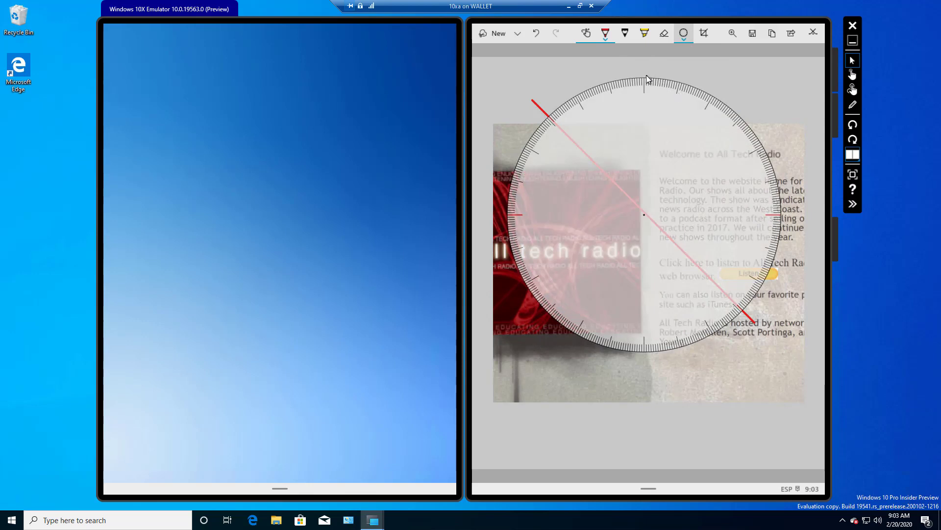
pyautogui.moveTo(646, 76)
pyautogui.mouseDown()
pyautogui.moveTo(717, 99)
pyautogui.moveTo(773, 168)
pyautogui.moveTo(796, 296)
pyautogui.moveTo(663, 379)
pyautogui.moveTo(618, 382)
pyautogui.moveTo(539, 335)
pyautogui.moveTo(530, 223)
pyautogui.moveTo(519, 196)
pyautogui.moveTo(534, 143)
pyautogui.moveTo(570, 102)
pyautogui.moveTo(655, 78)
pyautogui.mouseUp()
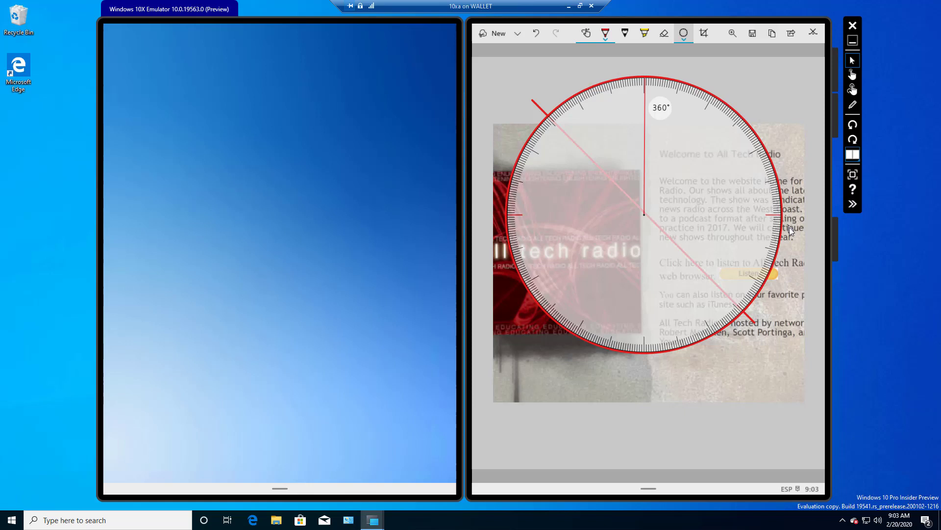
# Hide the protractor and erase all ink from the snip
pyautogui.click(683, 39)
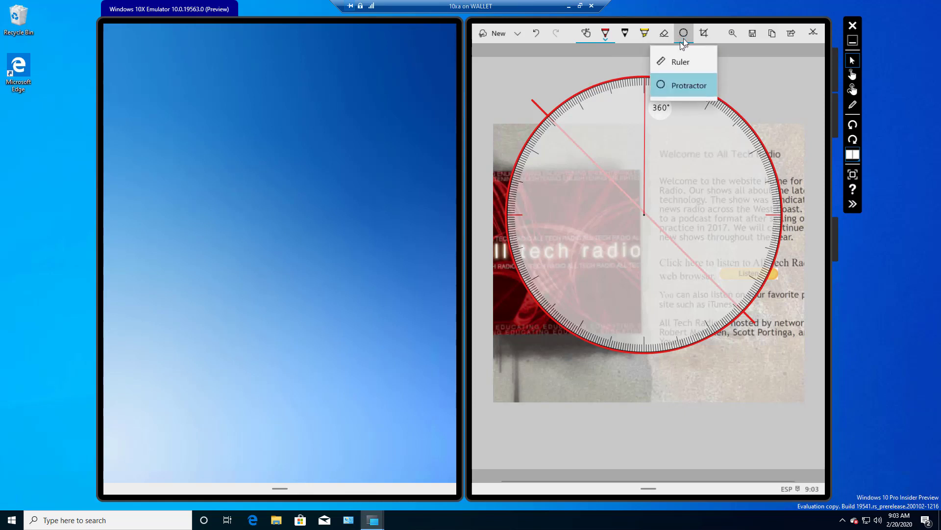
pyautogui.click(681, 81)
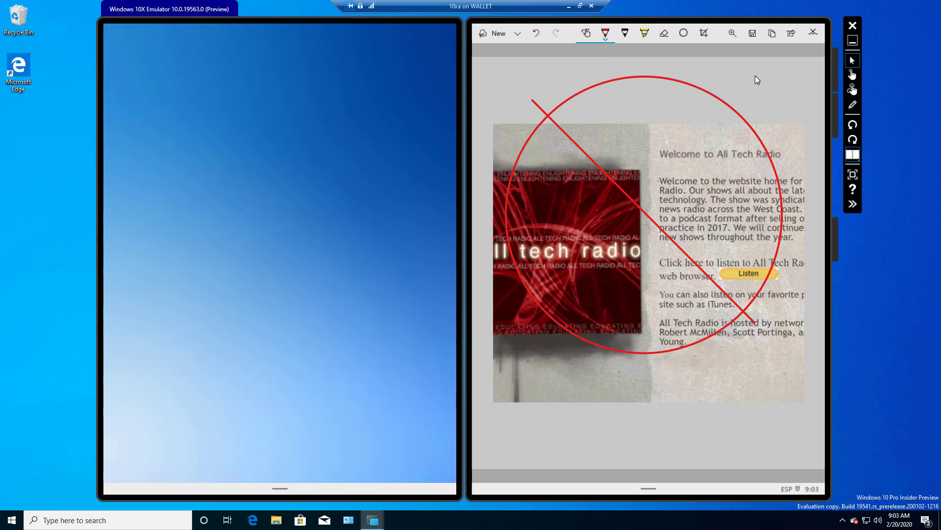
pyautogui.click(665, 36)
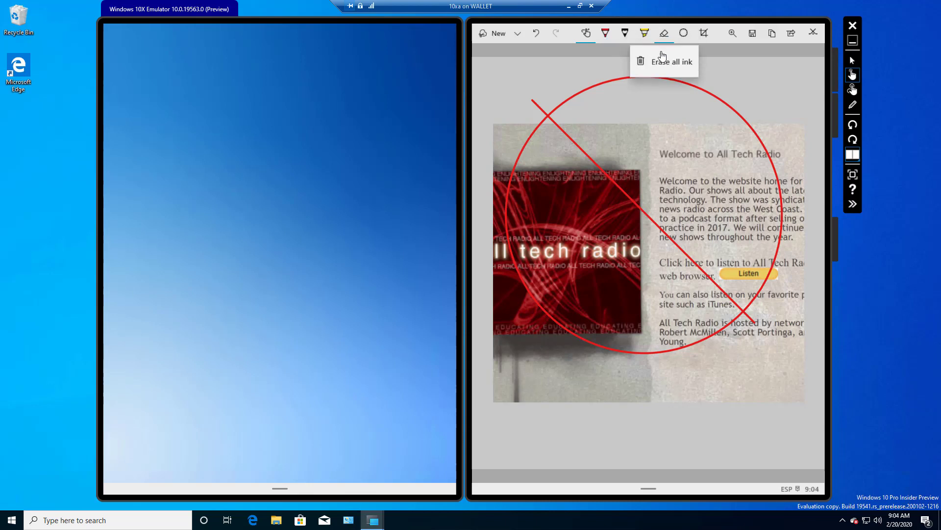
pyautogui.click(659, 65)
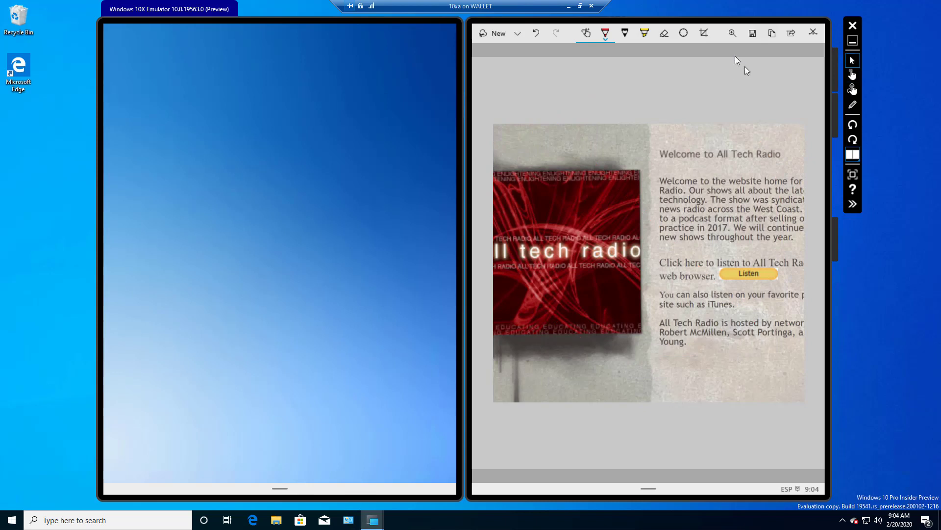
# Crop the snip by pulling the top-right corner down-left to the logo, then apply
pyautogui.click(704, 33)
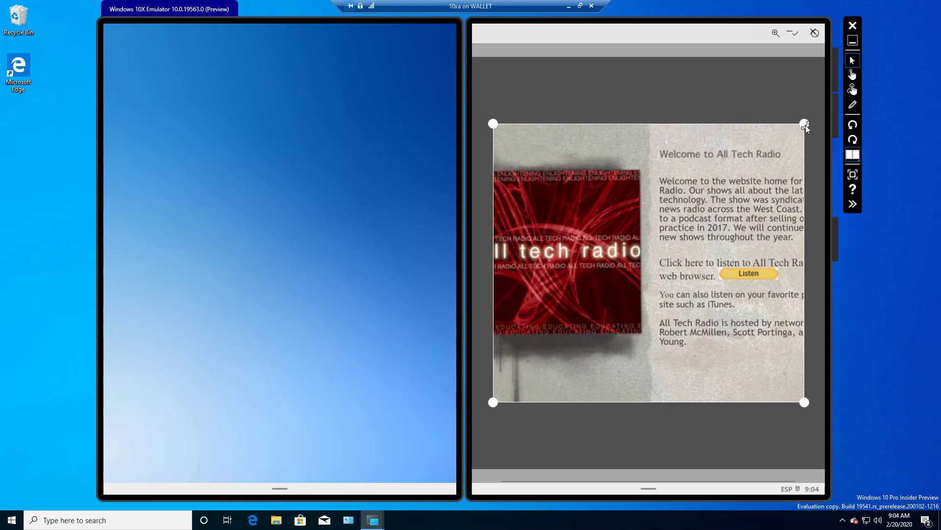
pyautogui.moveTo(806, 125); pyautogui.dragTo(699, 222)
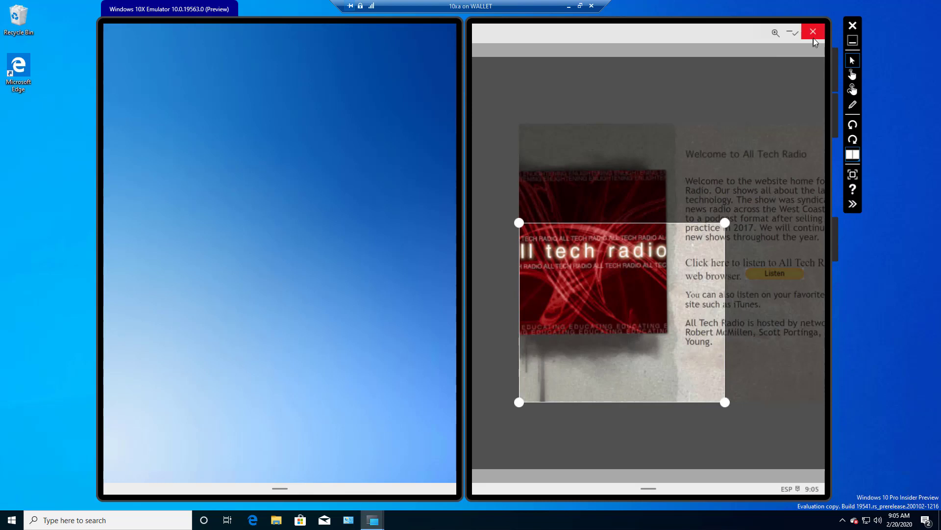
pyautogui.click(793, 35)
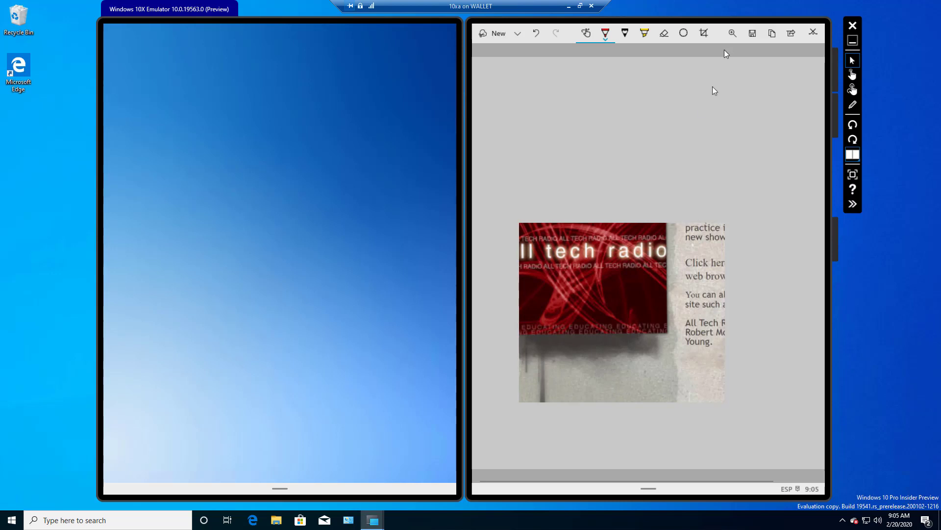
# Set the cropped snip's zoom to about 220% with the zoom slider
pyautogui.click(732, 34)
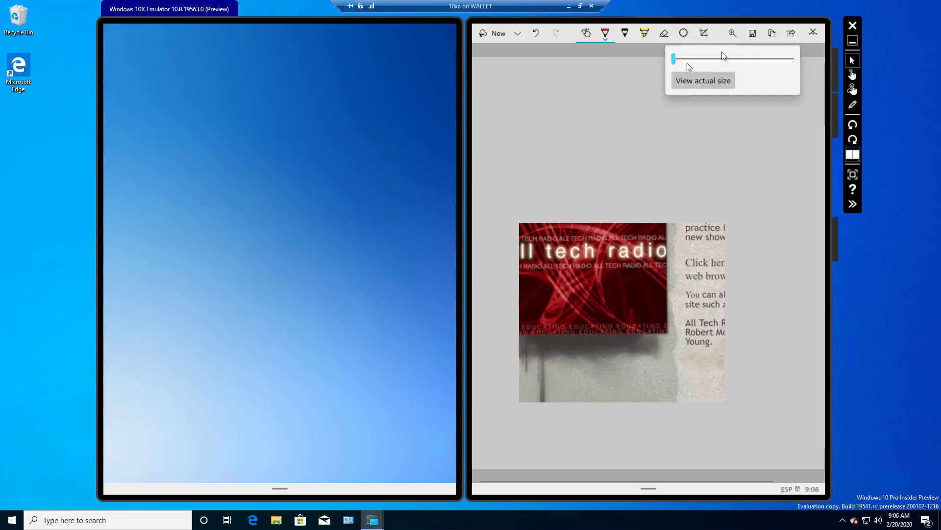
pyautogui.moveTo(679, 62); pyautogui.dragTo(733, 69)
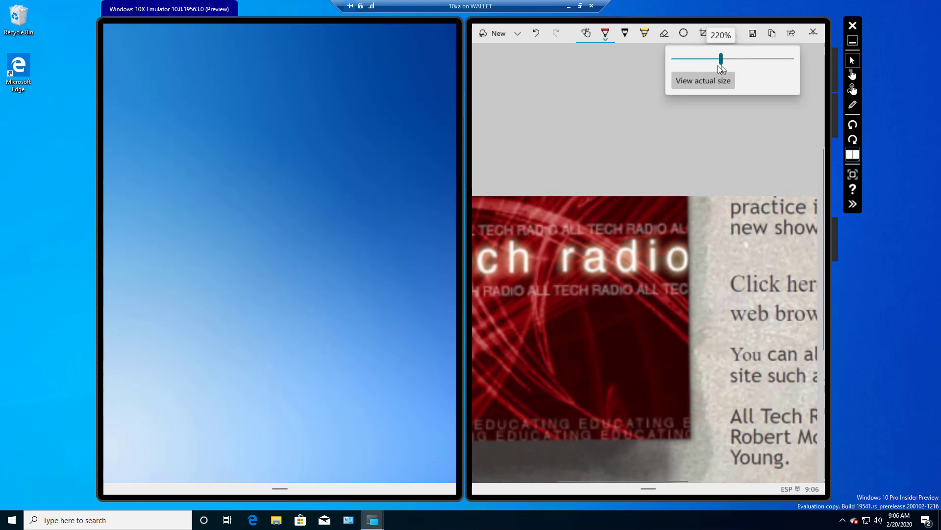
pyautogui.click(719, 152)
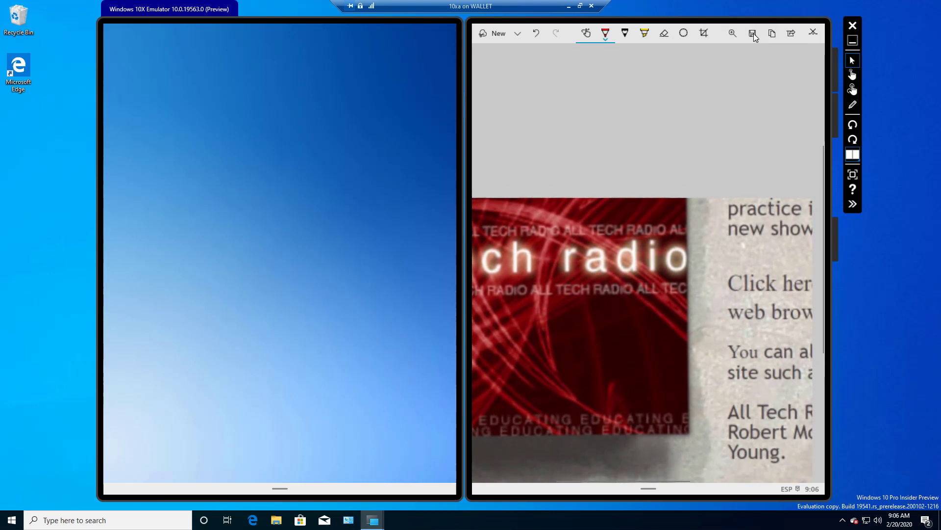
# Switch the Multiple windows option in Snip & Sketch Settings to On
pyautogui.click(812, 42)
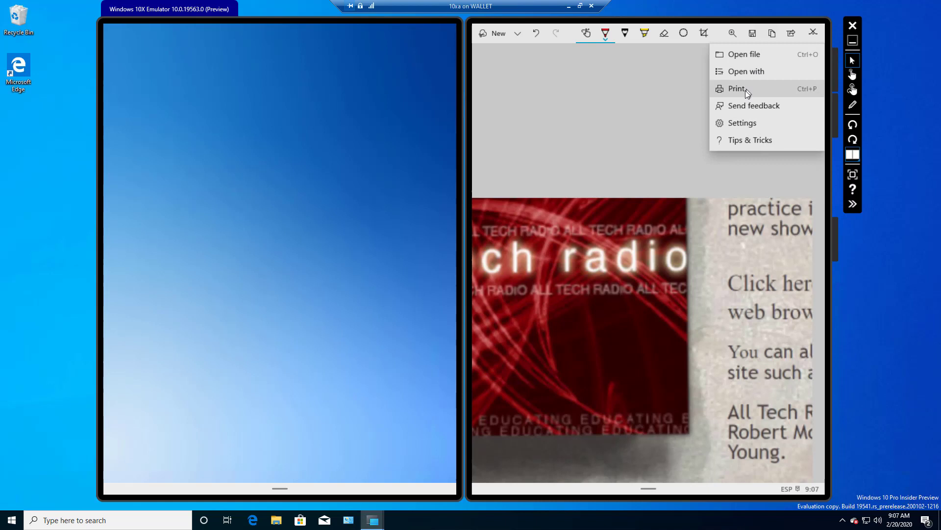
pyautogui.click(743, 129)
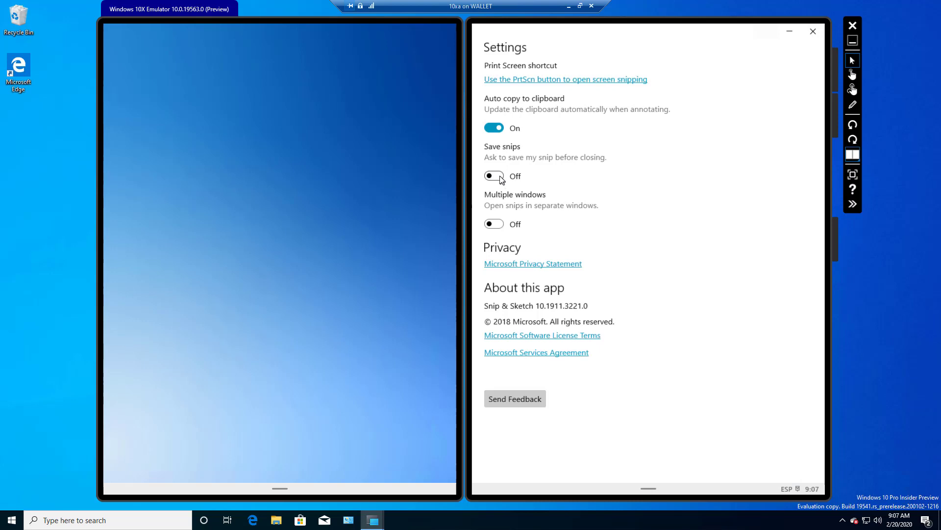
pyautogui.click(501, 227)
# Close the Snip & Sketch Settings page
pyautogui.click(811, 35)
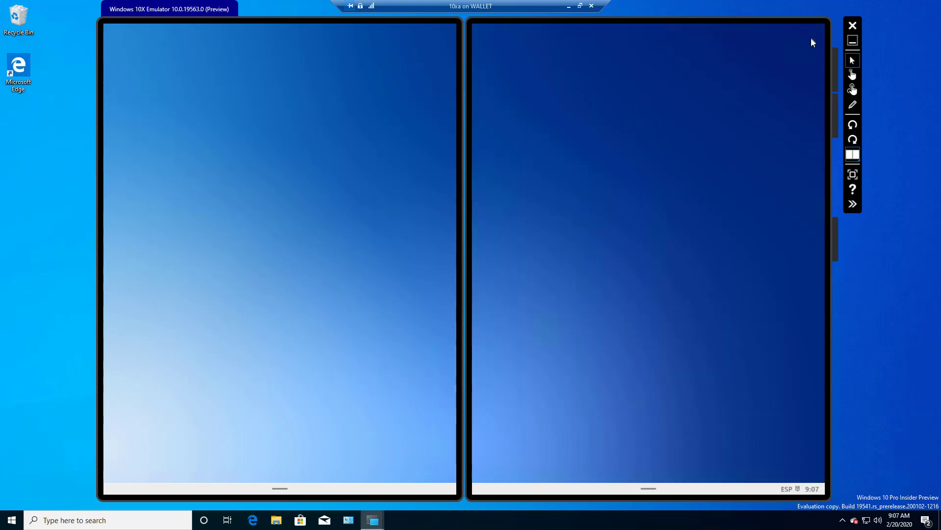